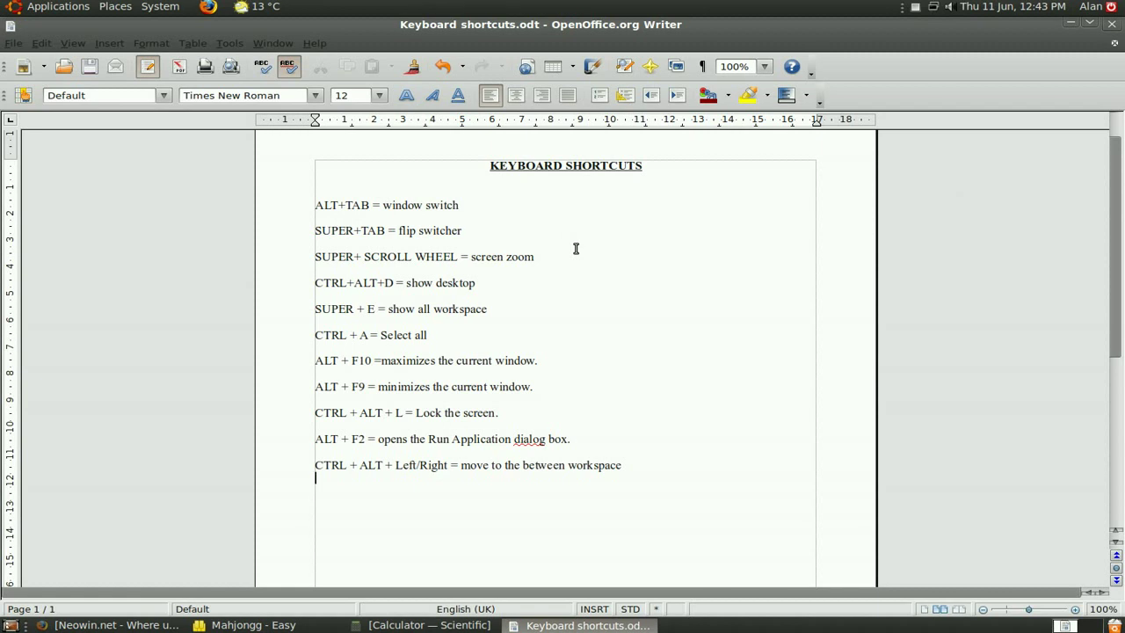
# Cycle the Alt+Tab switcher repeatedly through Mahjongg, Firefox, Calculator and the Writer document
pyautogui.hotkey('alt', 'Tab')
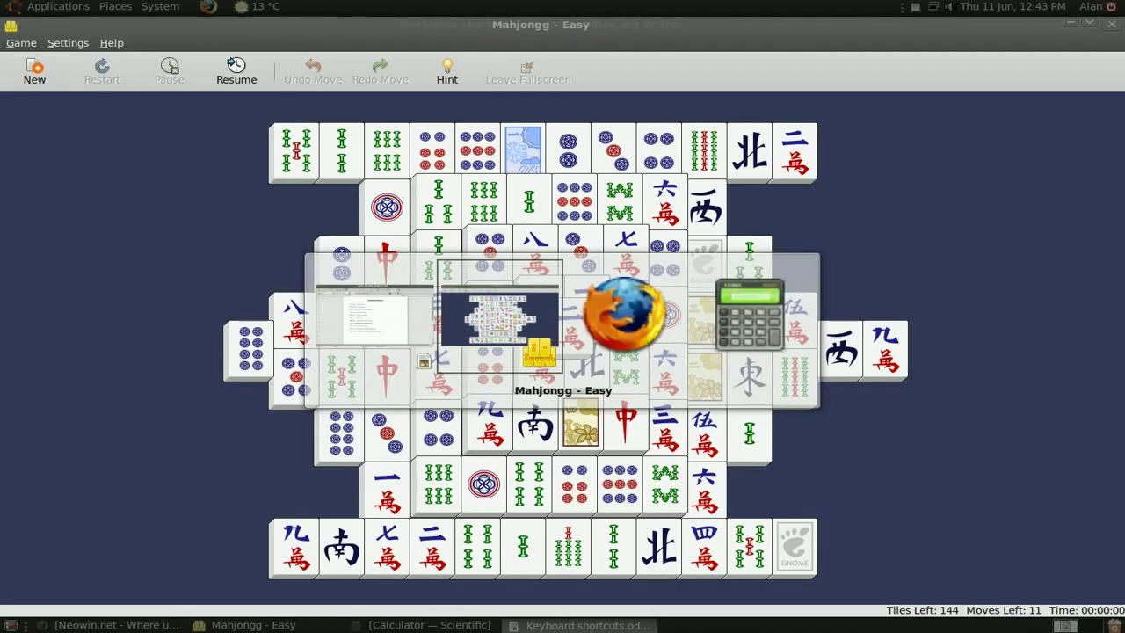
pyautogui.hotkey('alt', 'Tab')
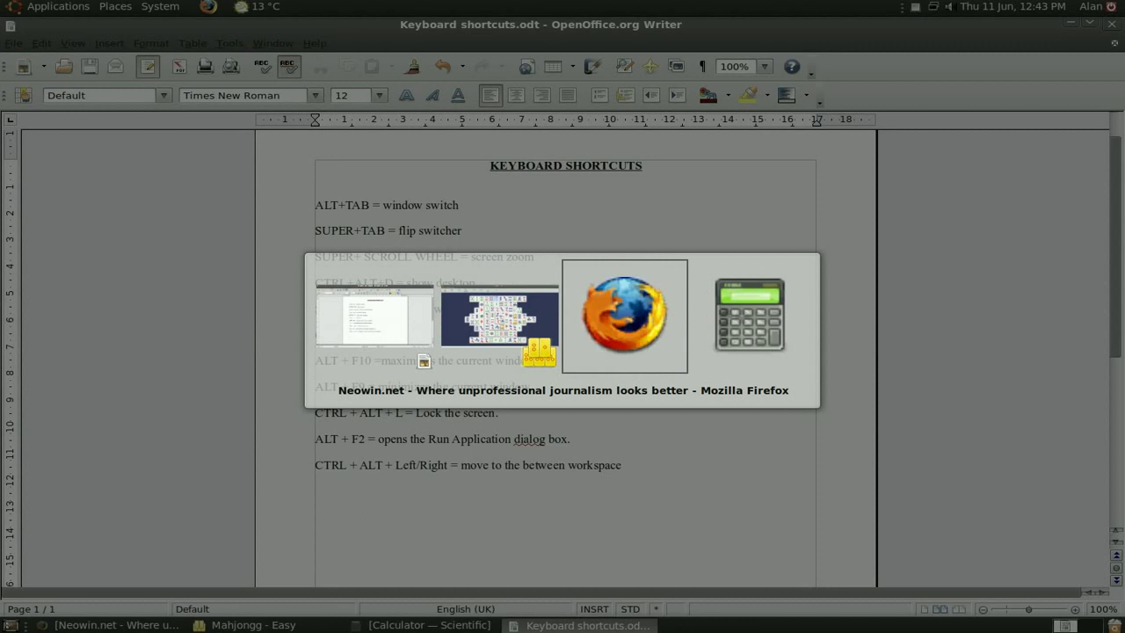
pyautogui.hotkey('alt', 'Tab')
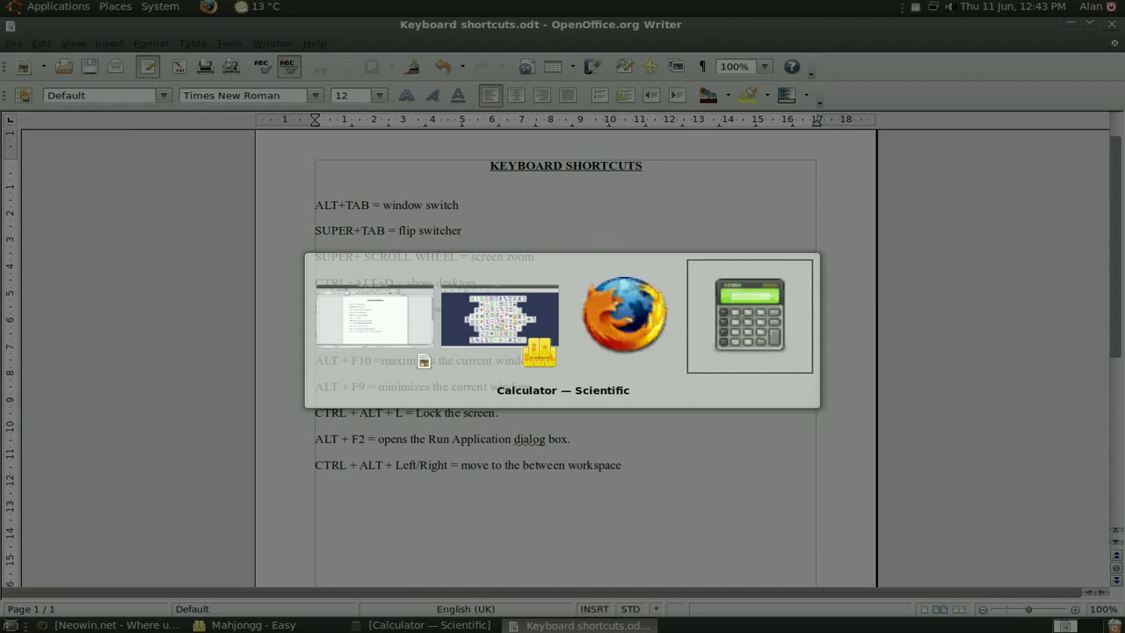
pyautogui.hotkey('alt', 'Tab')
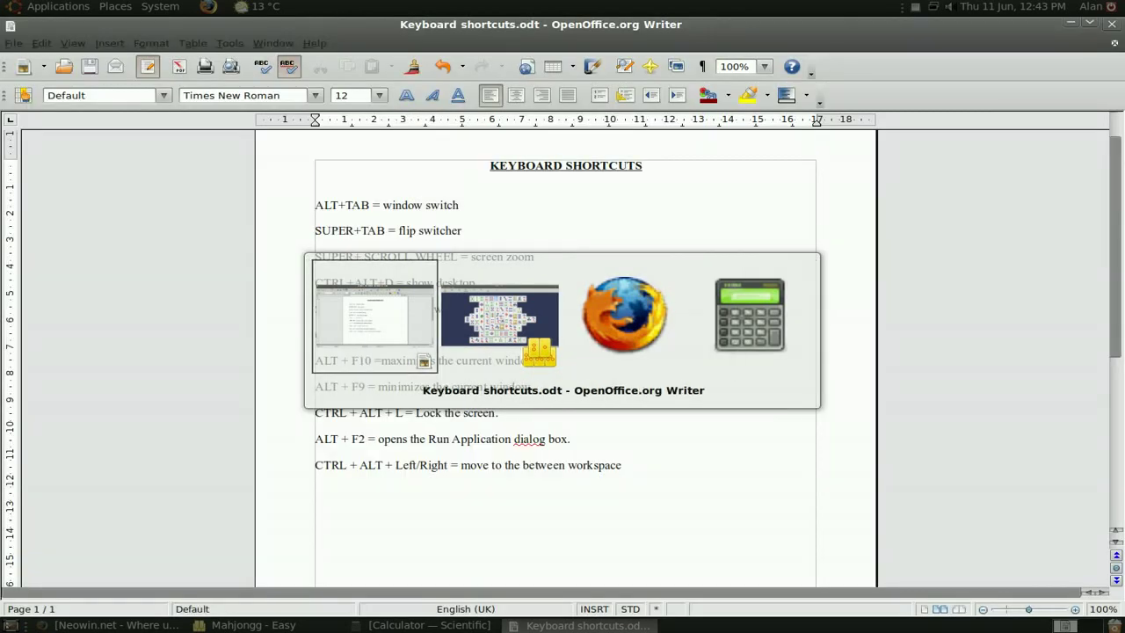
pyautogui.hotkey('alt', 'Tab')
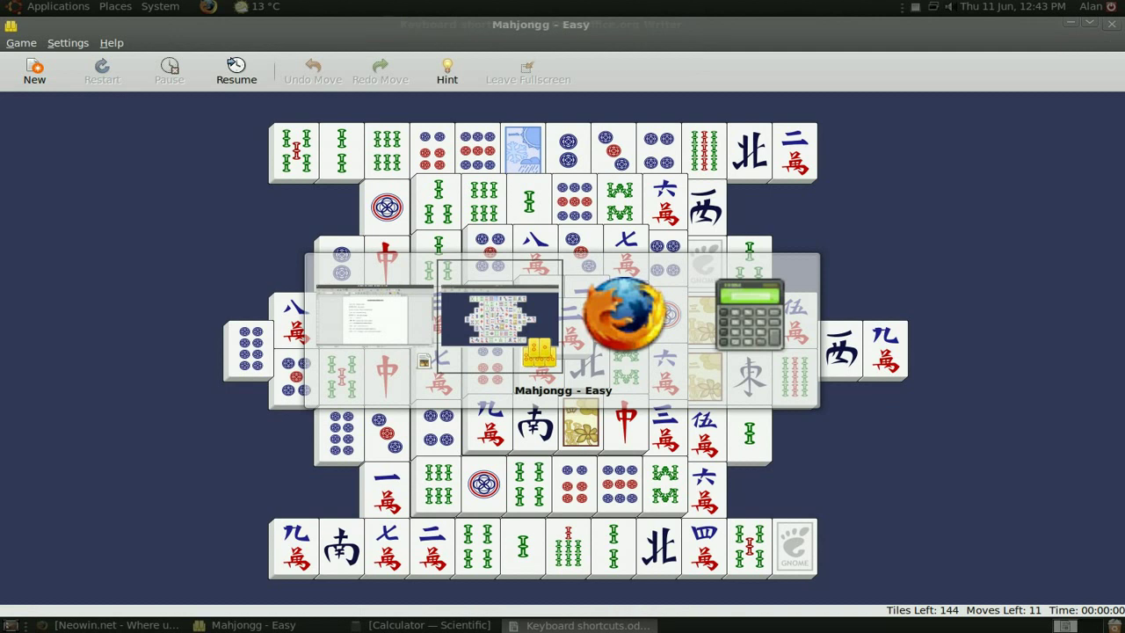
pyautogui.hotkey('alt', 'Tab')
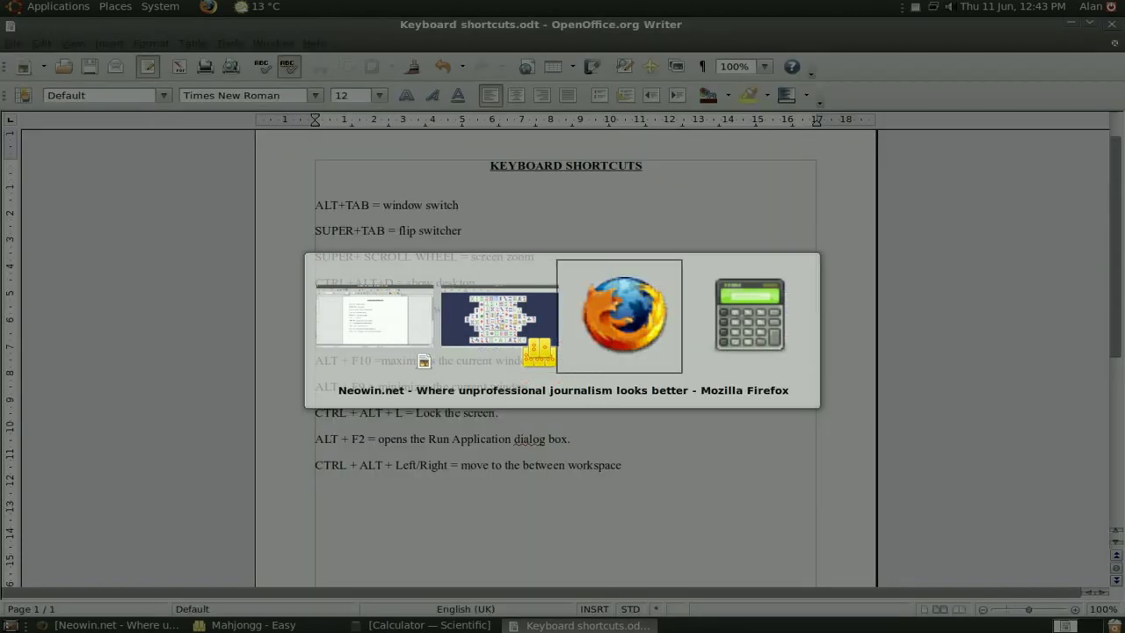
pyautogui.hotkey('alt', 'Tab')
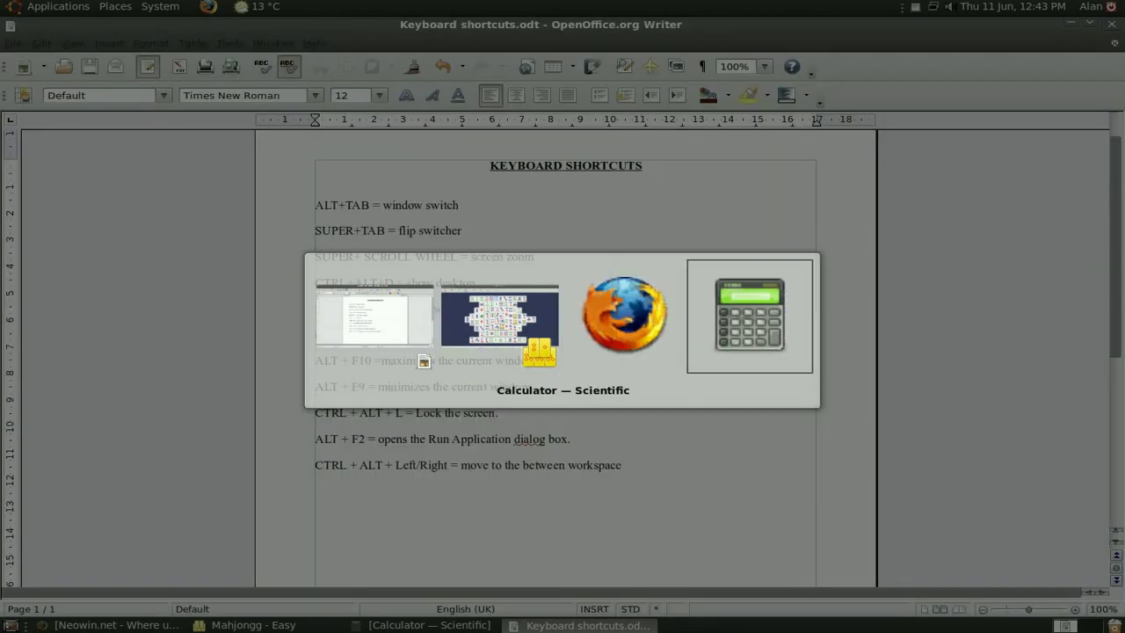
pyautogui.hotkey('alt', 'Tab')
pyautogui.hotkey('alt', 'Tab')
pyautogui.hotkey('alt', 'Tab')
pyautogui.hotkey('alt', 'Tab')
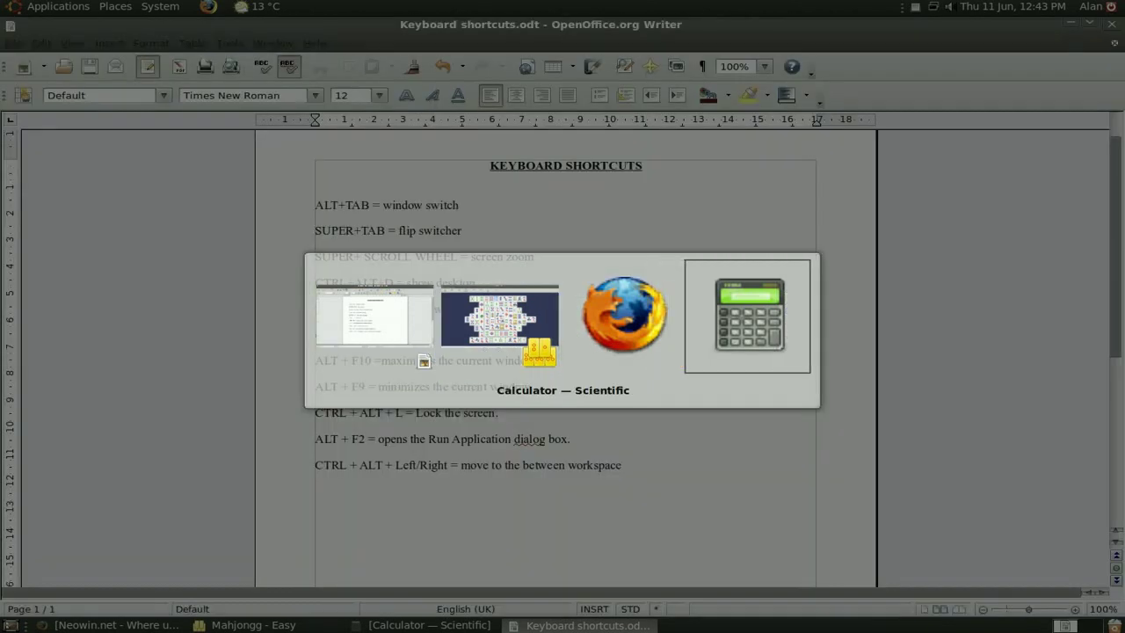
pyautogui.hotkey('alt', 'Tab')
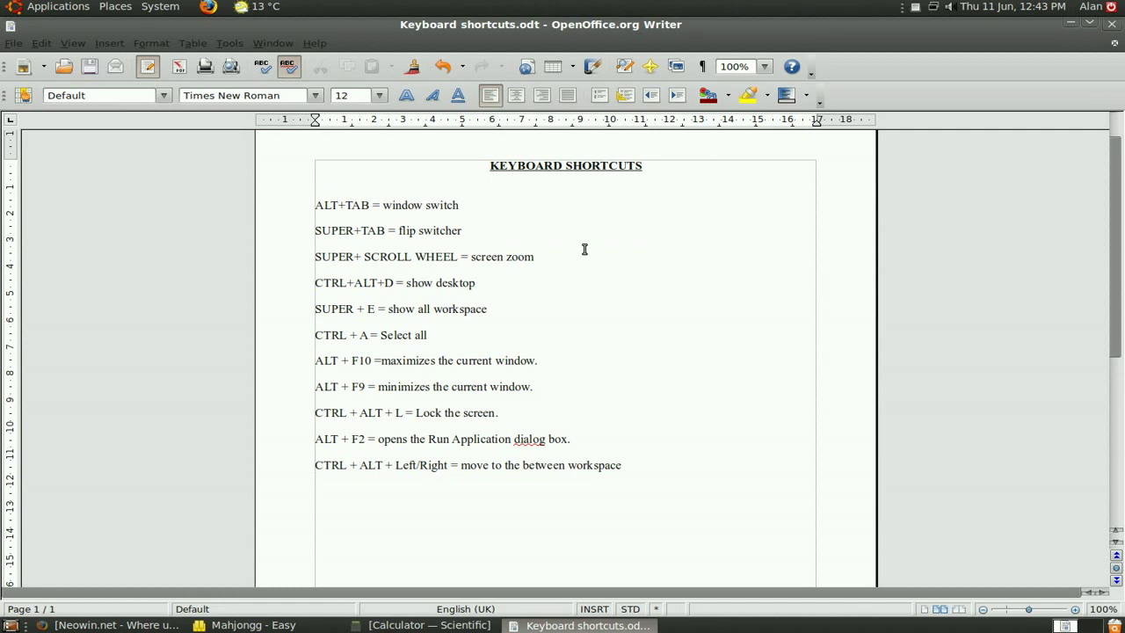
# Flip to Calculator in the 3D Super+Tab view, then Alt+Tab via Firefox to Writer
pyautogui.press('super+Tab')
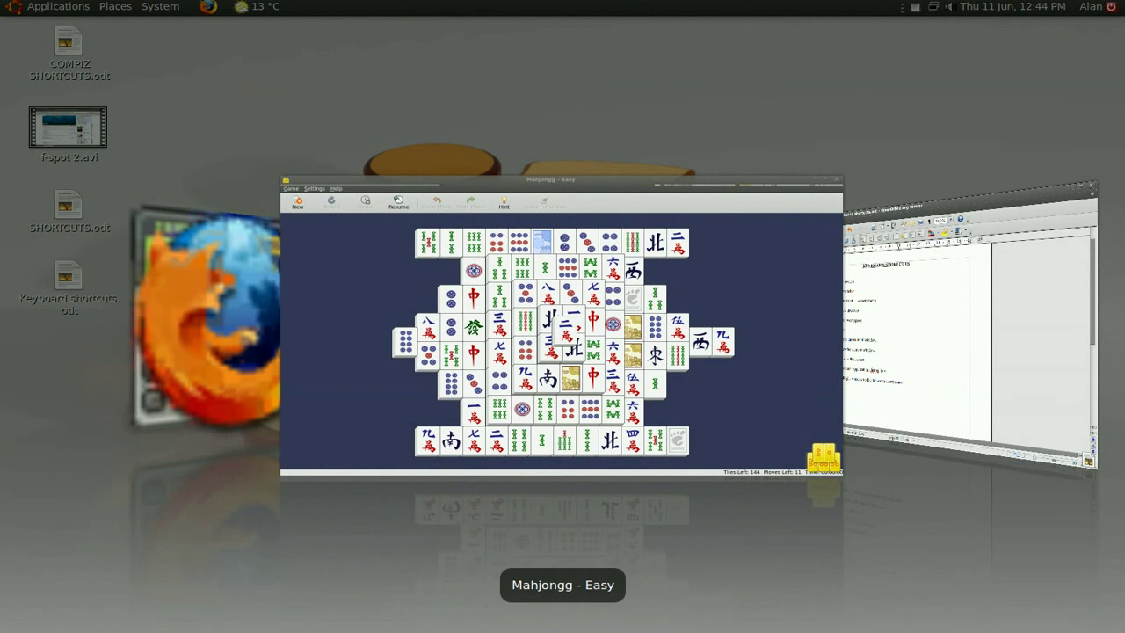
pyautogui.press('super+Tab')
pyautogui.press('super+Tab')
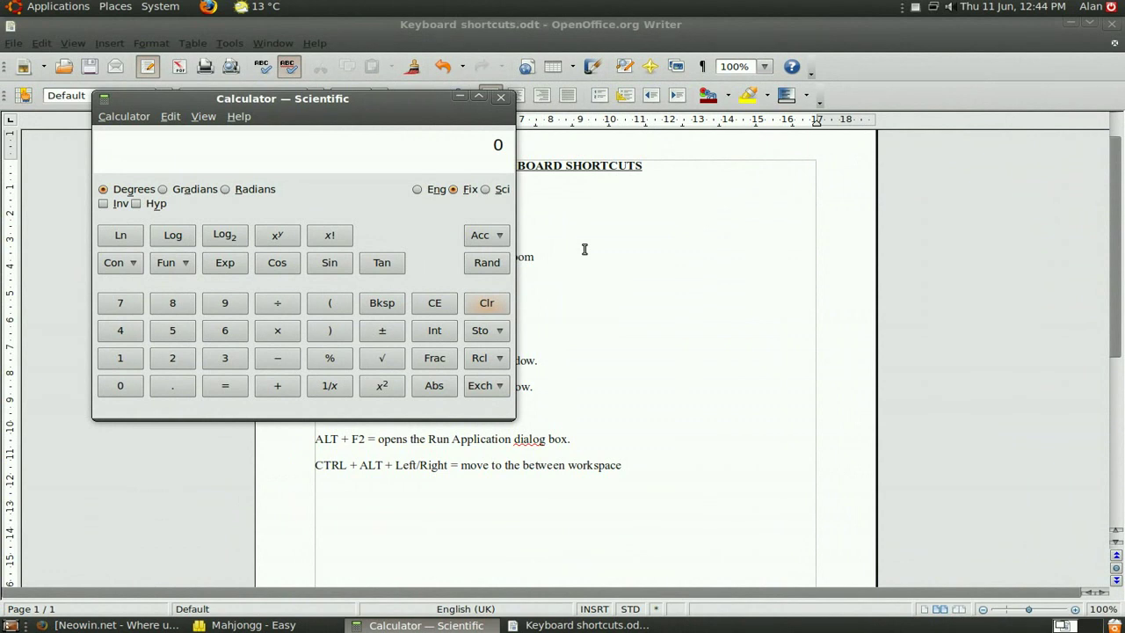
pyautogui.hotkey('alt', 'Tab')
pyautogui.hotkey('alt', 'Tab')
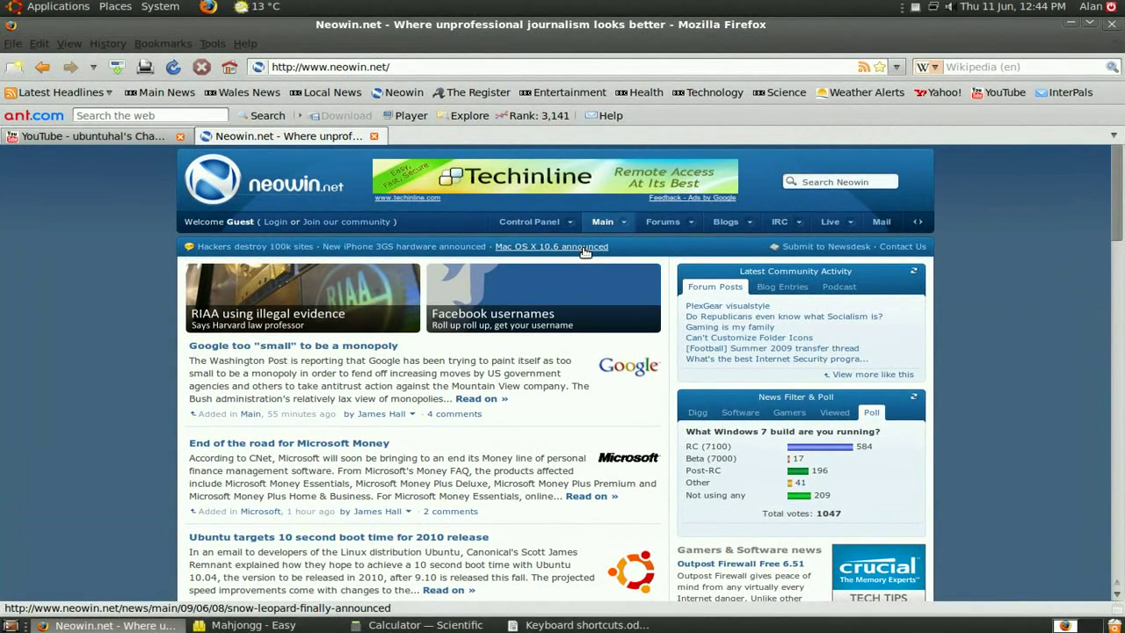
pyautogui.hotkey('alt', 'Tab')
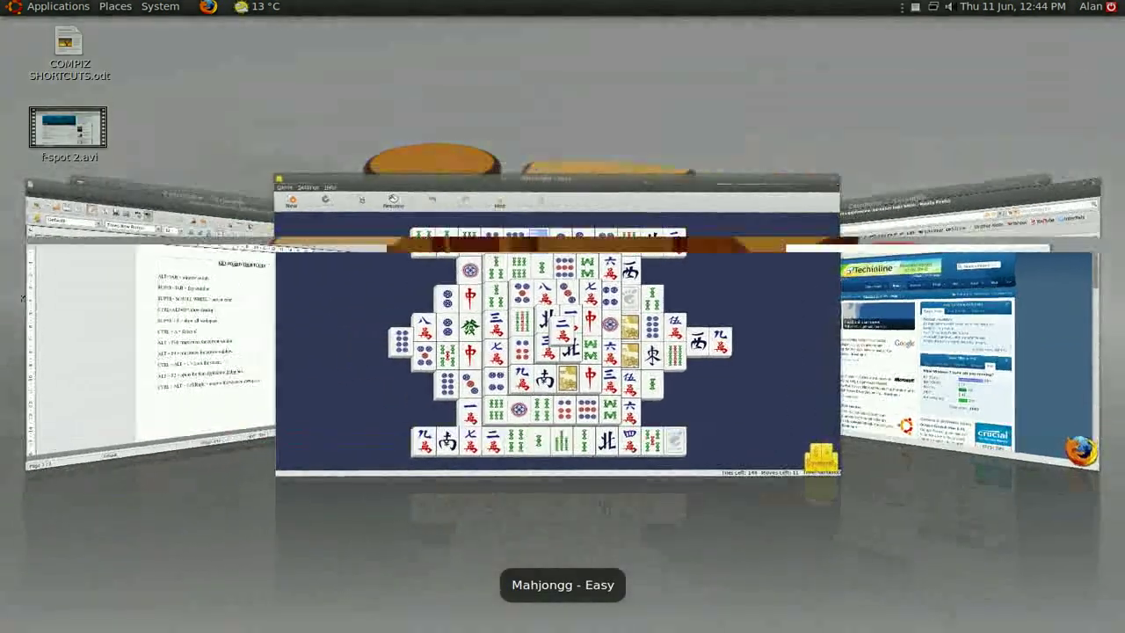
pyautogui.hotkey('alt', 'Tab')
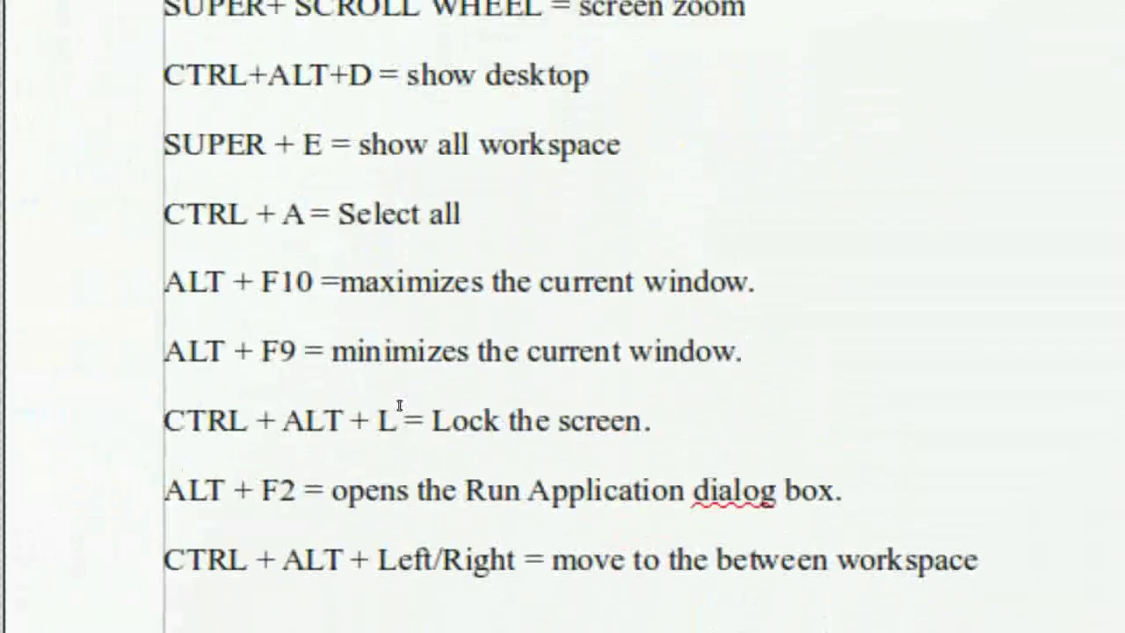
pyautogui.keyDown('super'); pyautogui.scroll(-1, 373, 321); pyautogui.keyUp('super')
pyautogui.keyDown('super'); pyautogui.scroll(-1, 379, 273); pyautogui.keyUp('super')
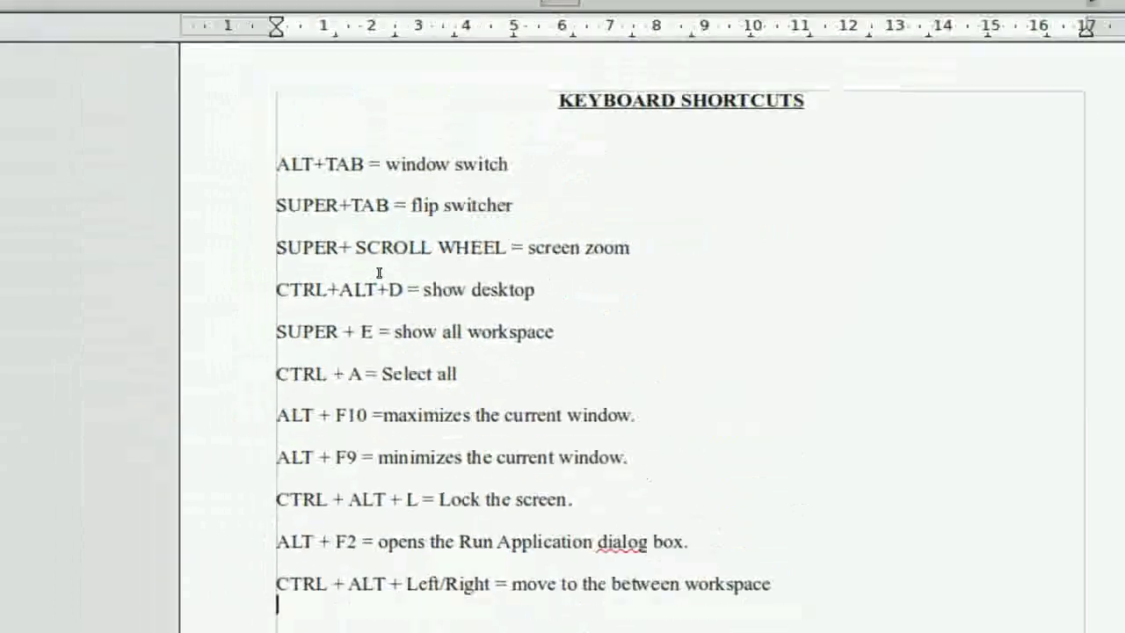
pyautogui.keyDown('super'); pyautogui.scroll(-1, 380, 280); pyautogui.keyUp('super')
pyautogui.keyDown('super'); pyautogui.scroll(-1, 379, 280); pyautogui.keyUp('super')
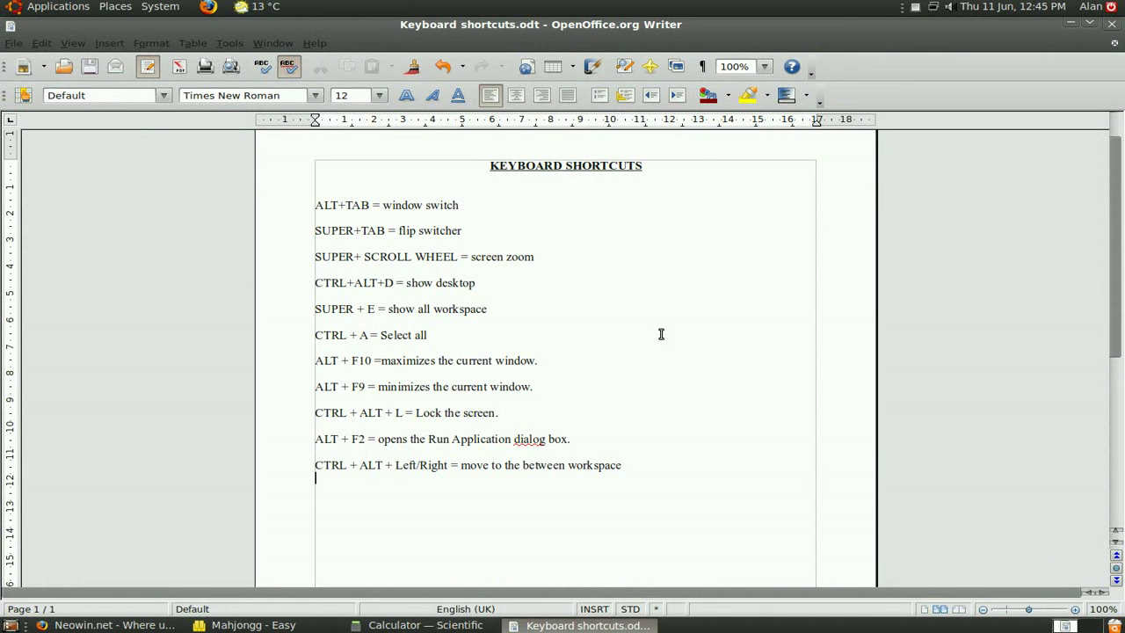
pyautogui.hotkey('ctrl', 'alt', 'd')
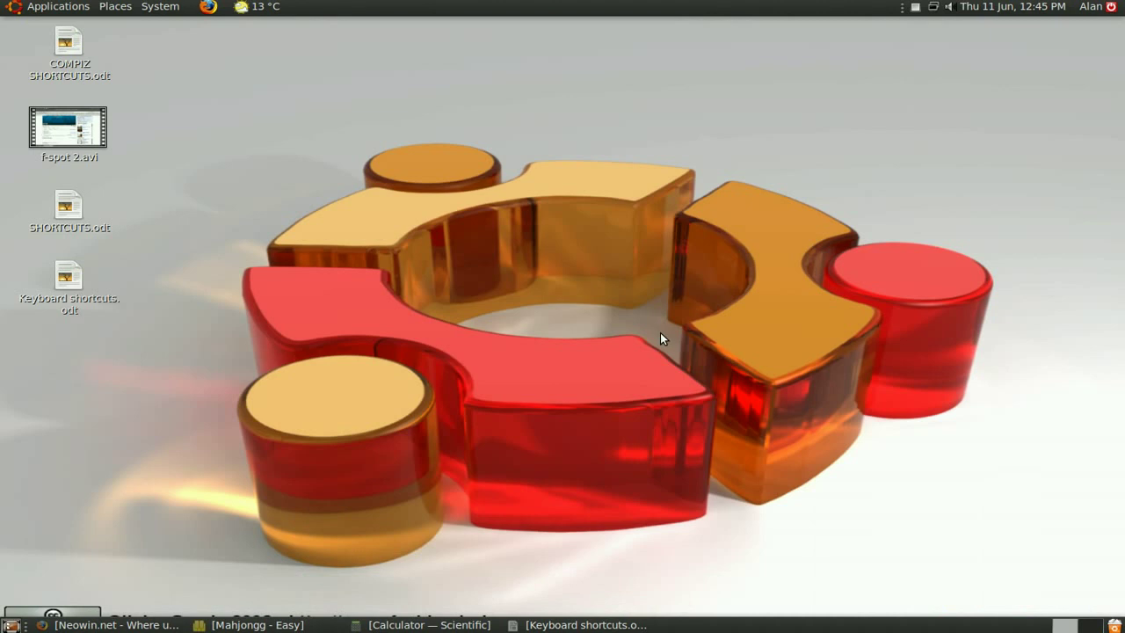
pyautogui.hotkey('ctrl', 'alt', 'd')
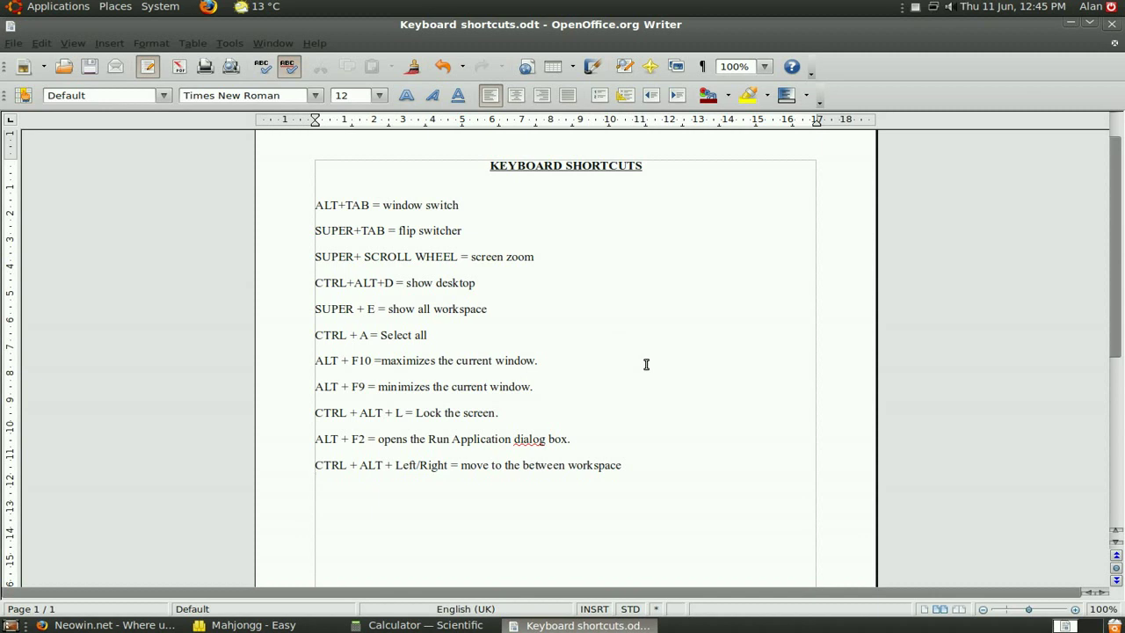
# Toggle the Super+E Expo overview on and off, ending on the Writer workspace
pyautogui.press('super+e')
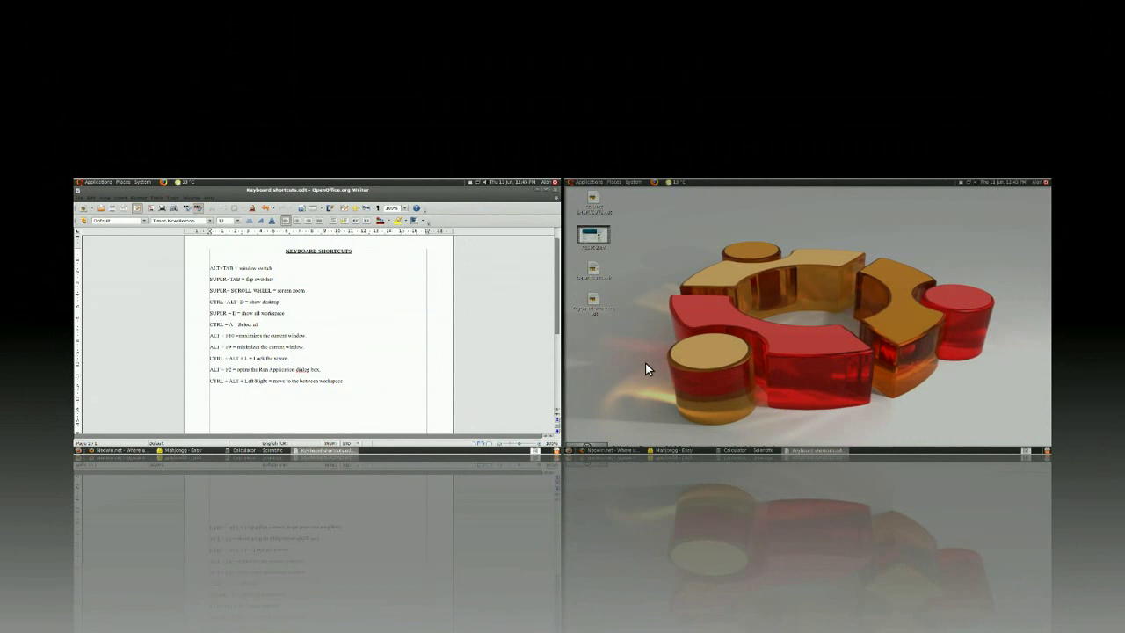
pyautogui.press('super+e')
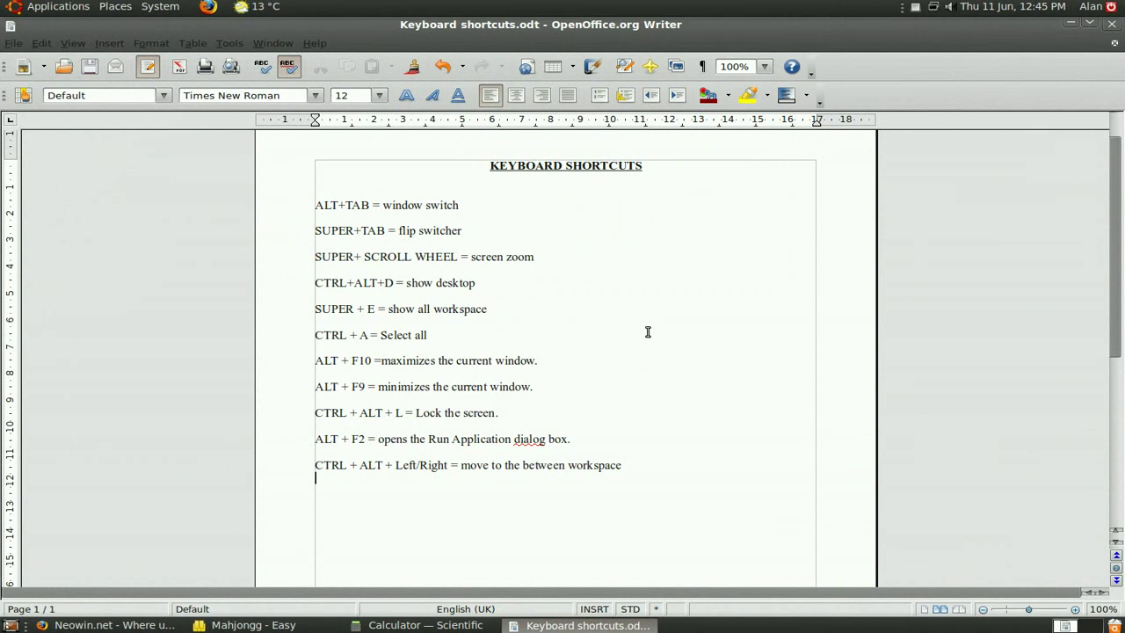
pyautogui.hotkey('ctrl', 'a')
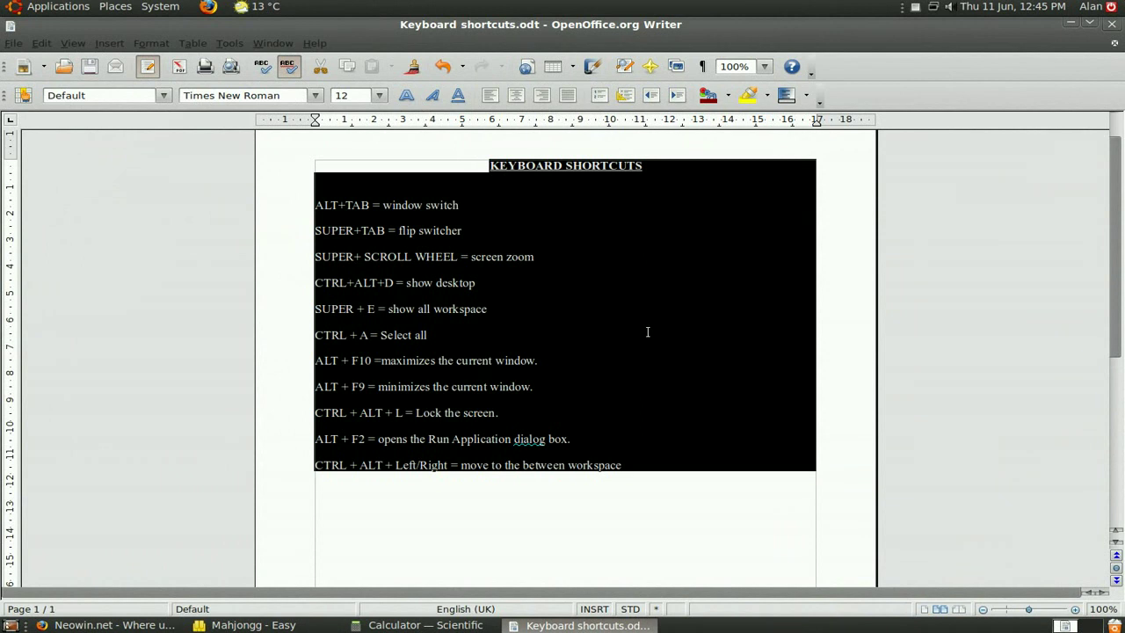
pyautogui.click(568, 506)
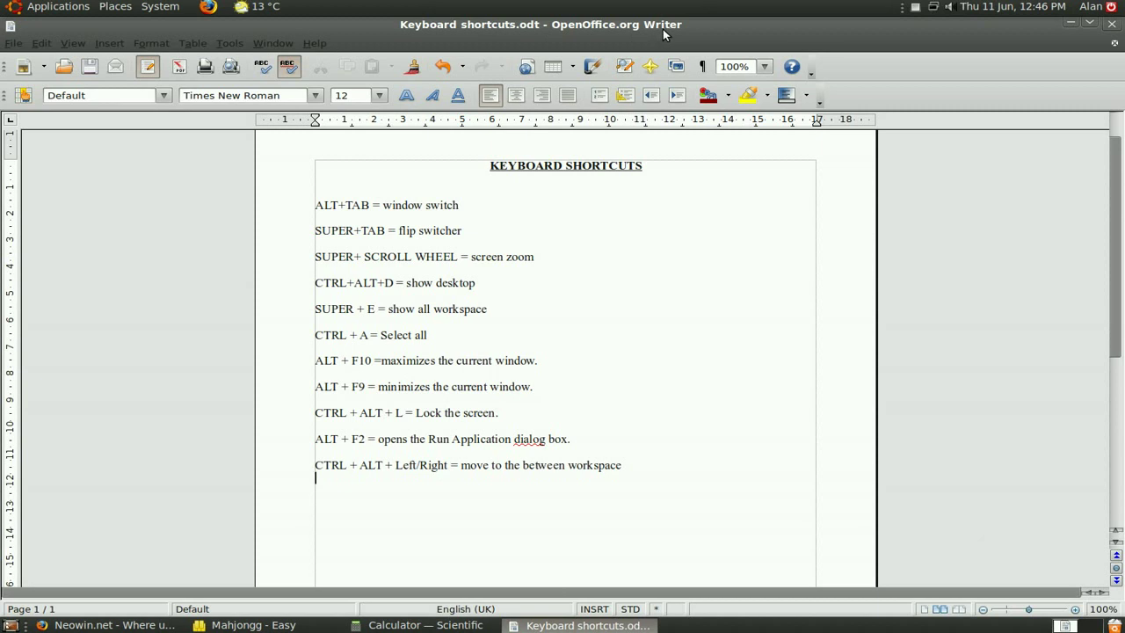
pyautogui.click(1093, 23)
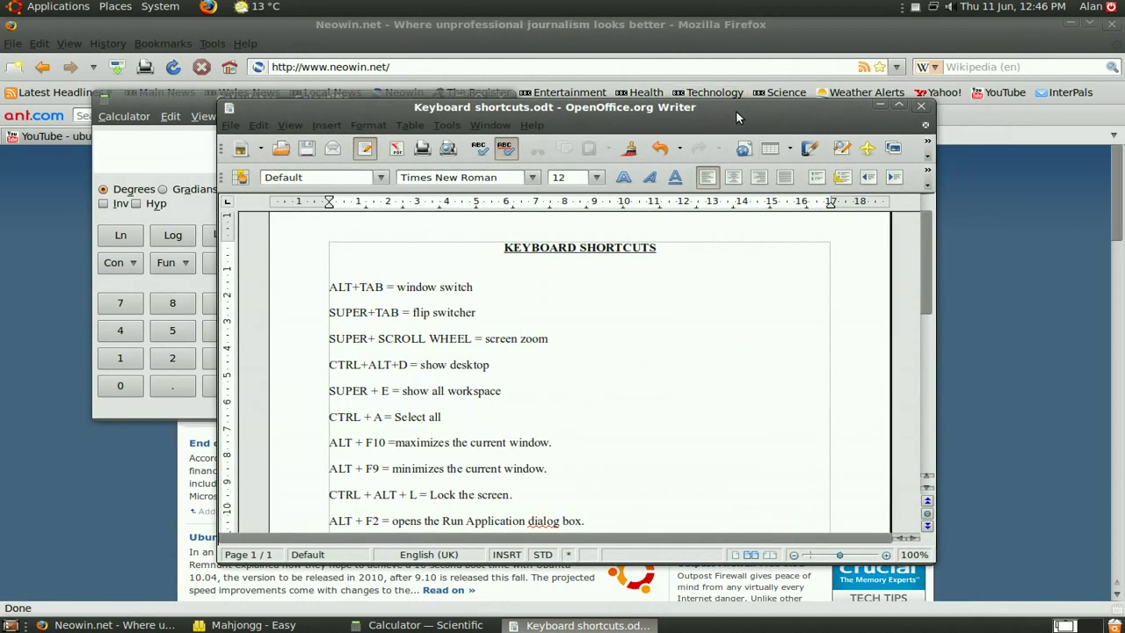
pyautogui.moveTo(736, 109); pyautogui.dragTo(729, 96)
pyautogui.moveTo(920, 272); pyautogui.dragTo(930, 296)
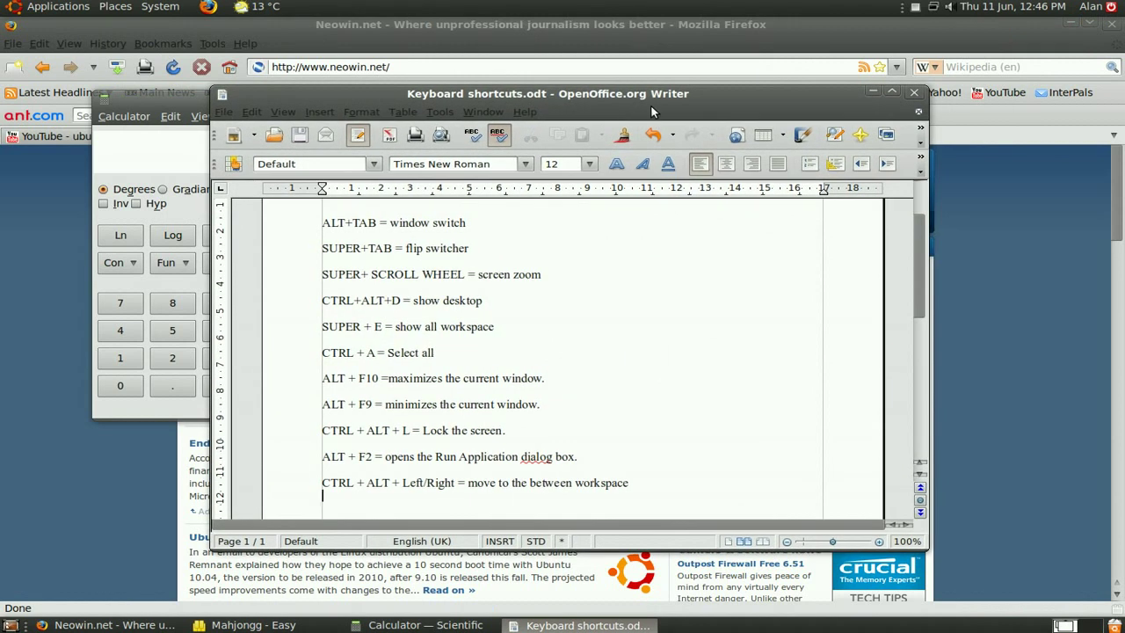
pyautogui.hotkey('alt', 'F10')
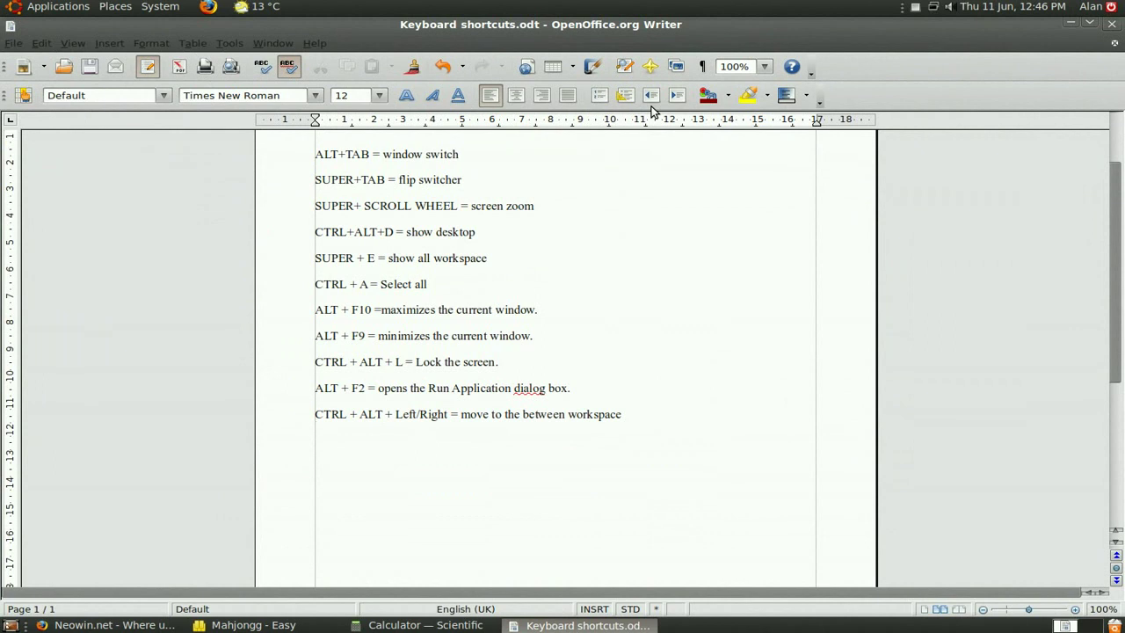
pyautogui.hotkey('alt', 'F9')
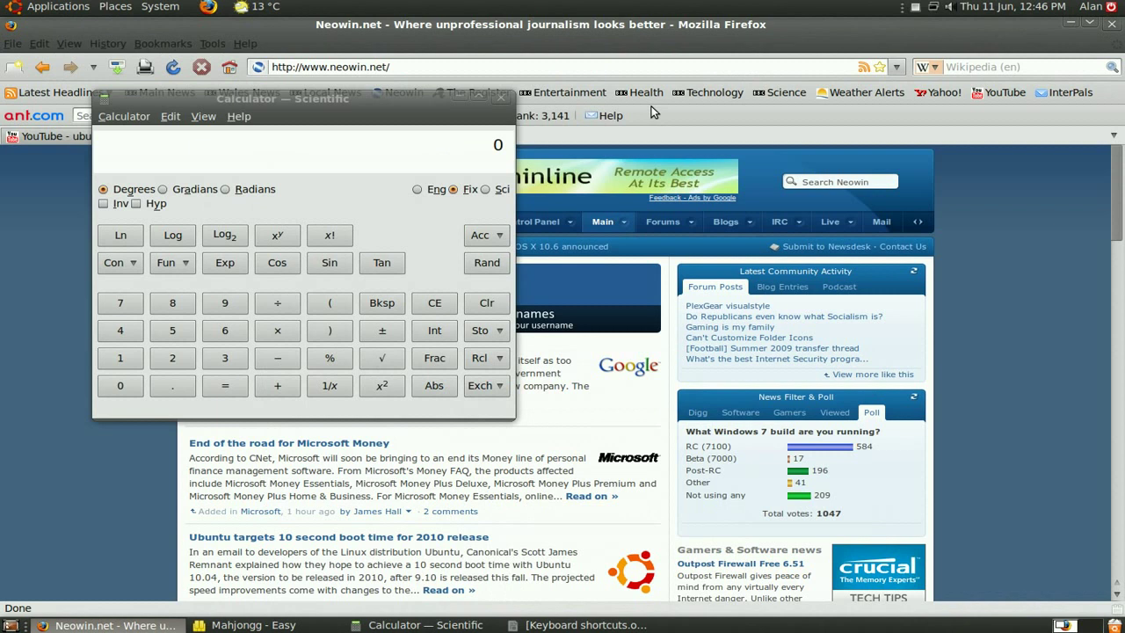
pyautogui.click(575, 625)
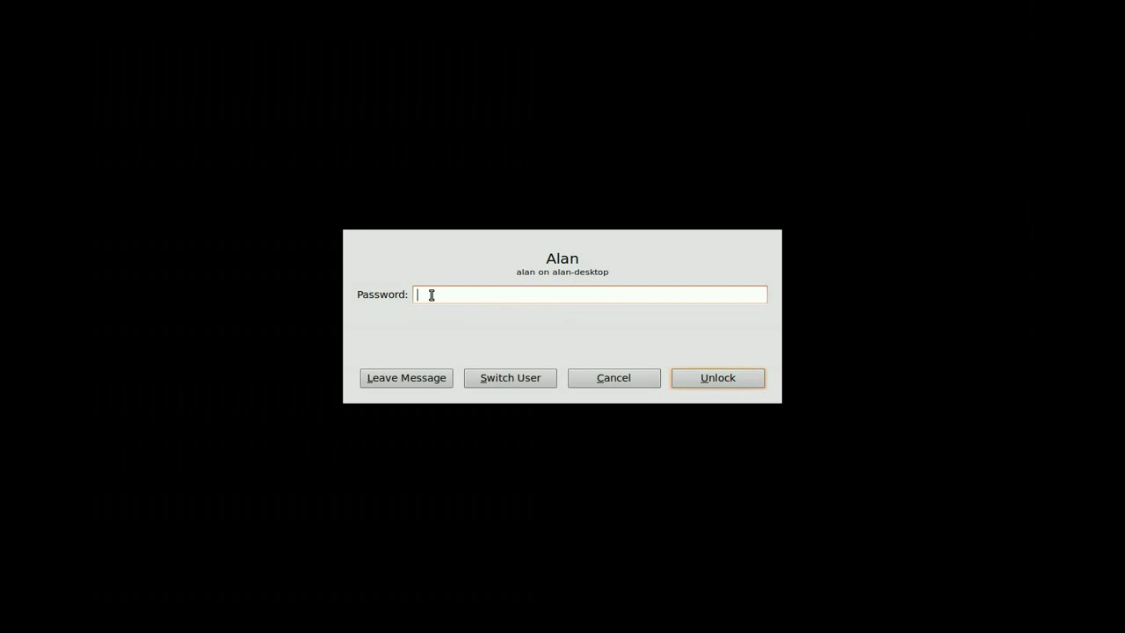
pyautogui.write('**')
pyautogui.write('*********')
pyautogui.write('******')
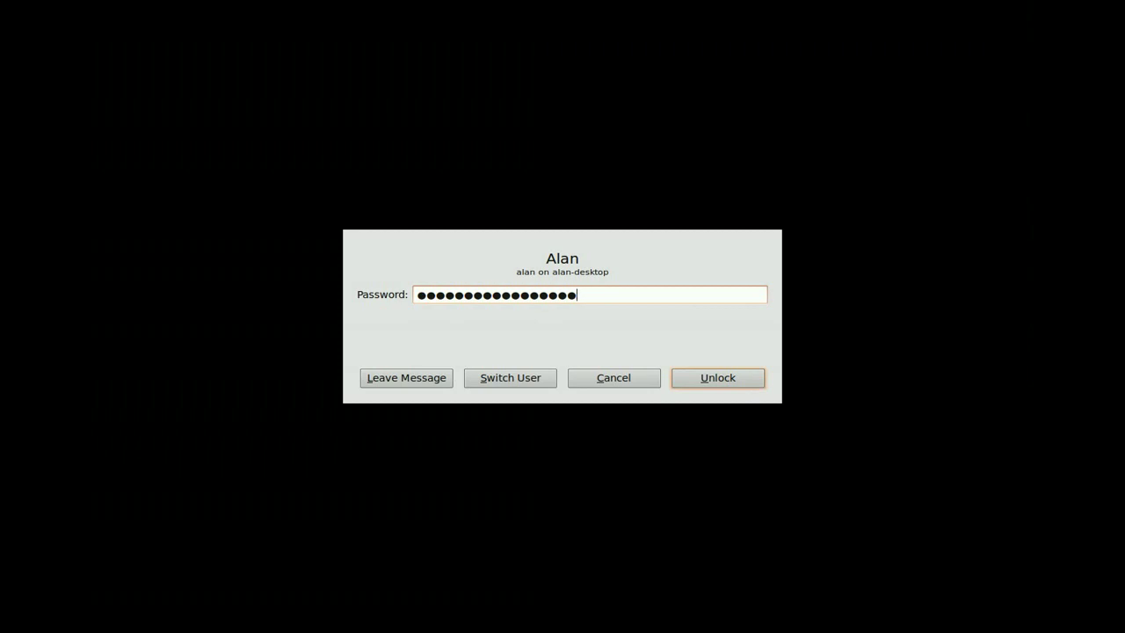
pyautogui.write('**')
pyautogui.click(717, 382)
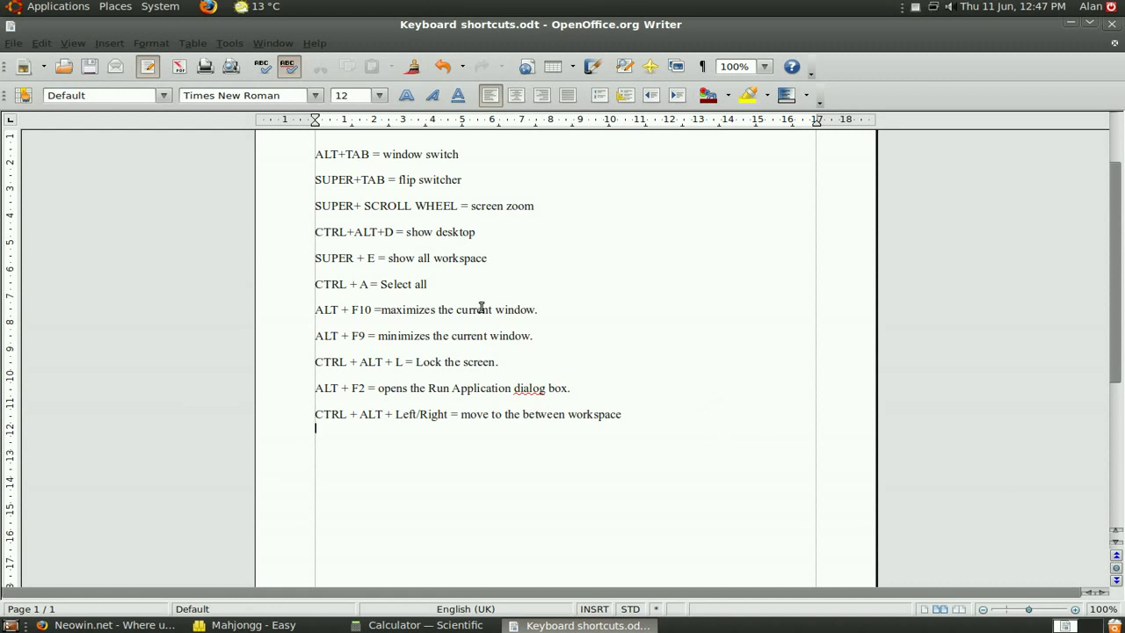
pyautogui.hotkey('alt', 'F2')
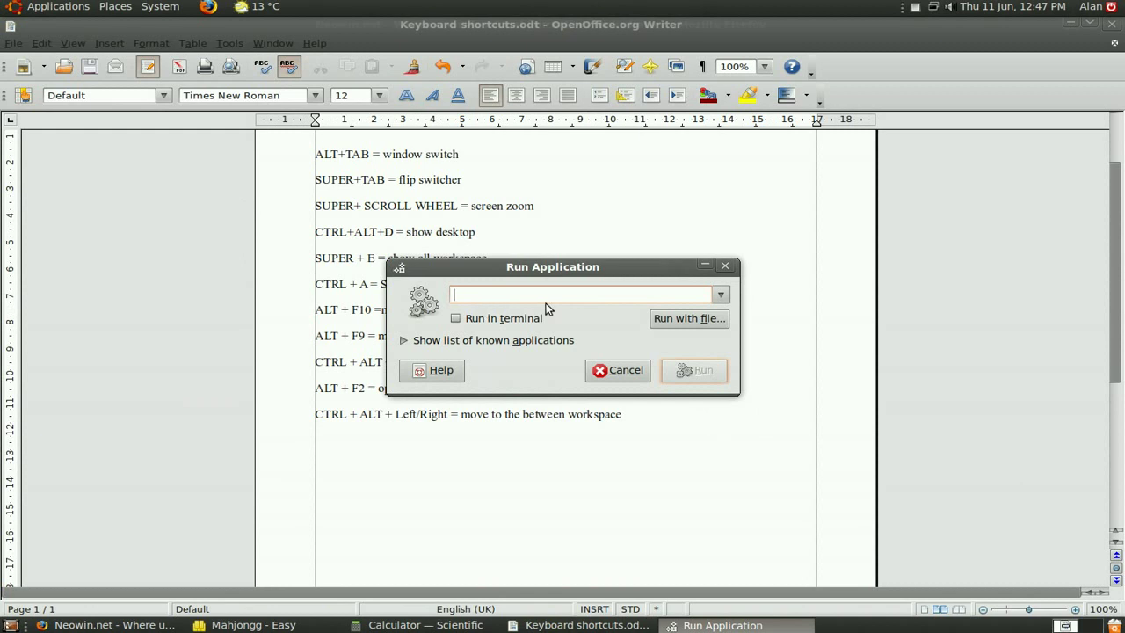
pyautogui.click(728, 266)
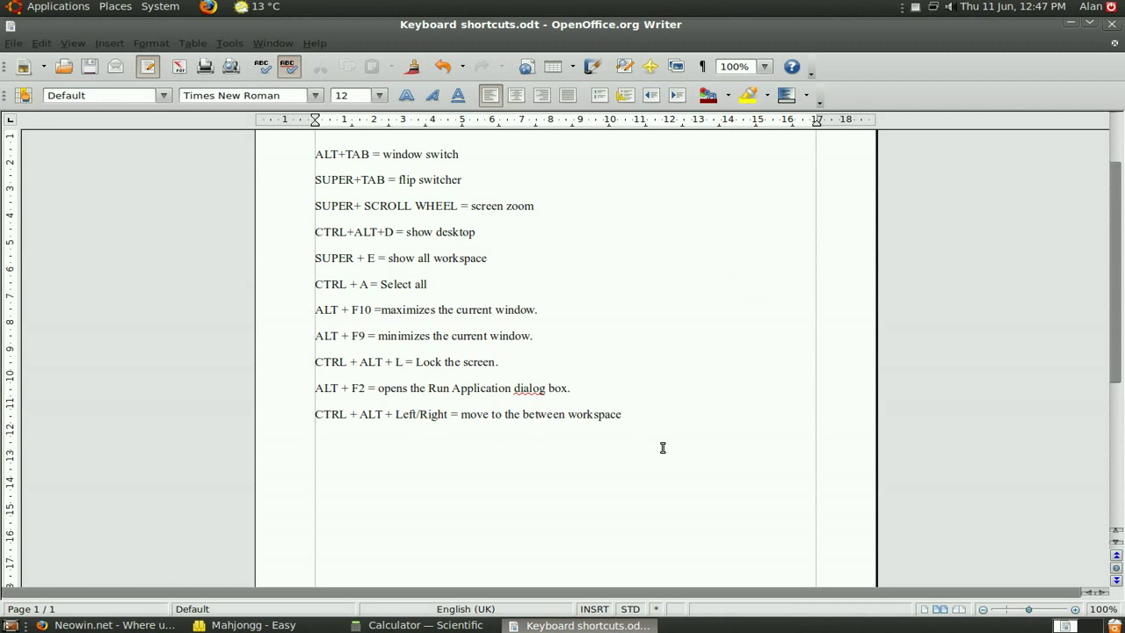
pyautogui.hotkey('ctrl', 'alt', 'Right')
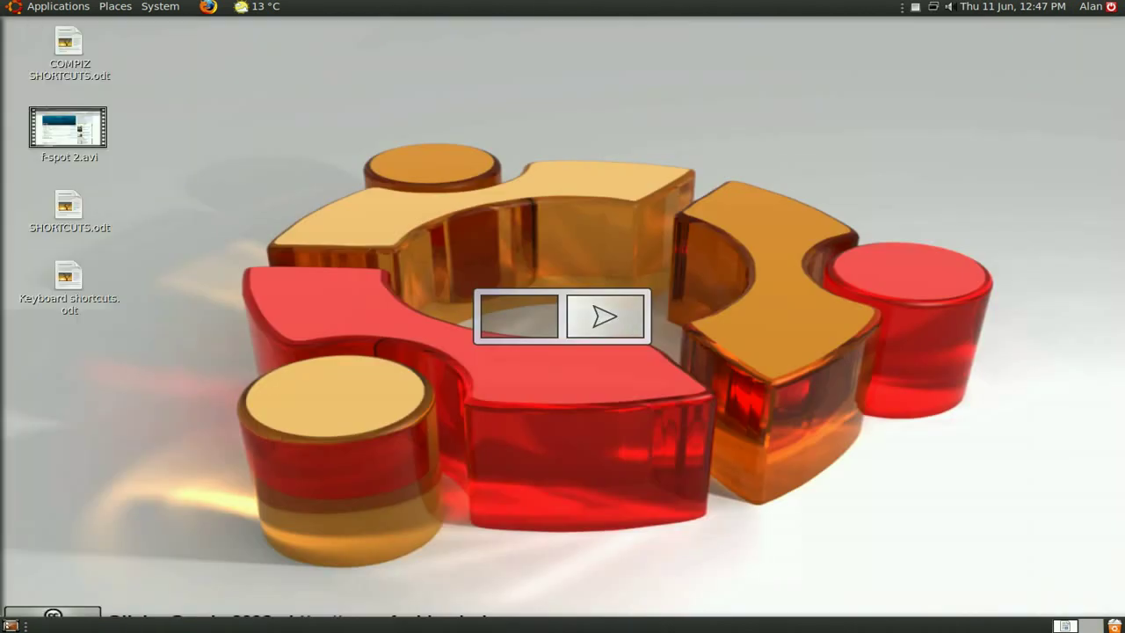
pyautogui.hotkey('ctrl', 'alt', 'Left')
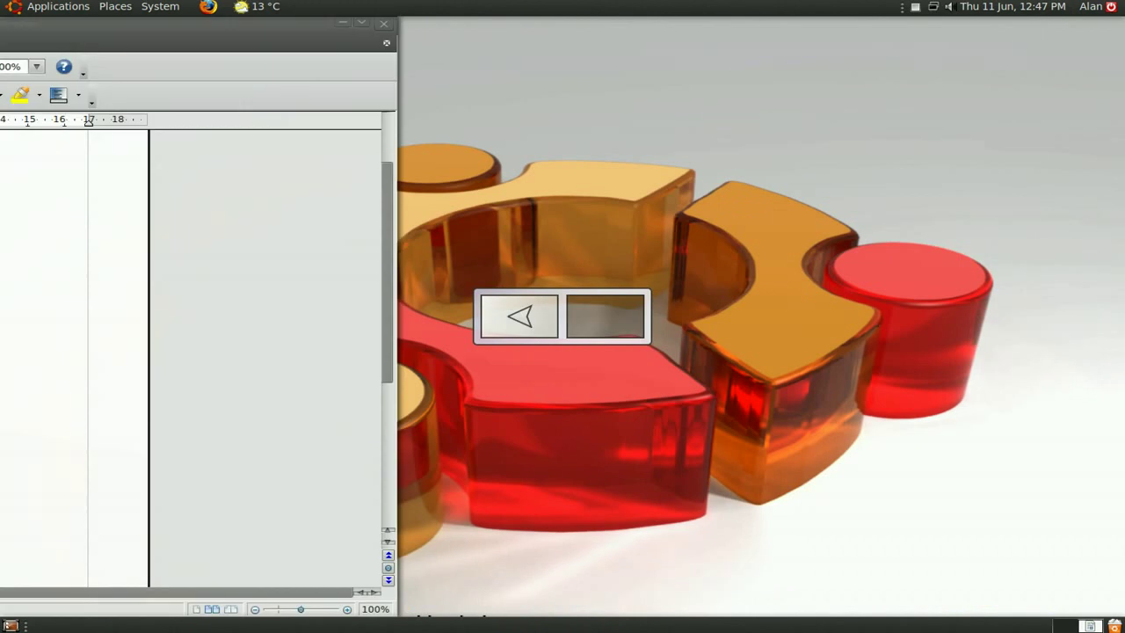
pyautogui.hotkey('ctrl', 'alt', 'Right')
pyautogui.hotkey('ctrl', 'alt', 'Left')
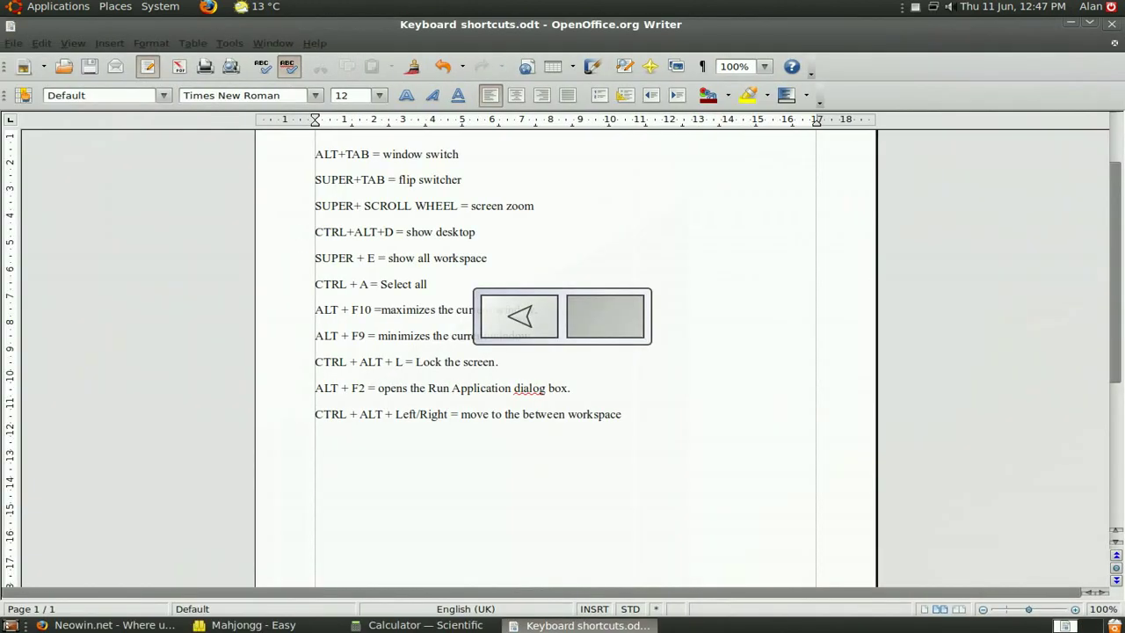
pyautogui.click(1076, 627)
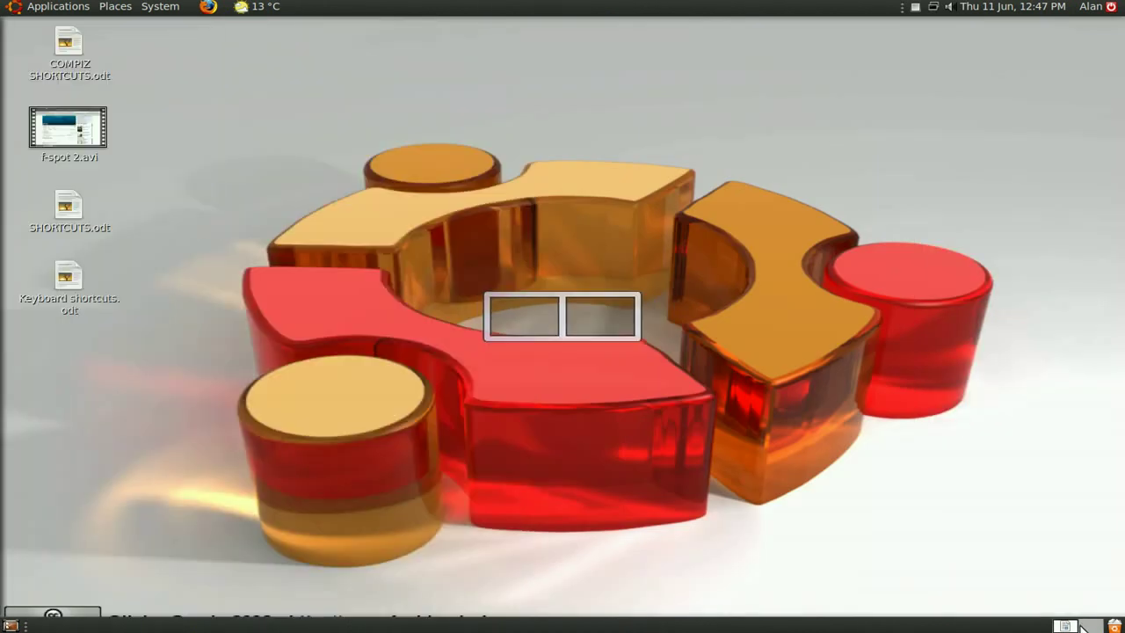
pyautogui.click(1069, 626)
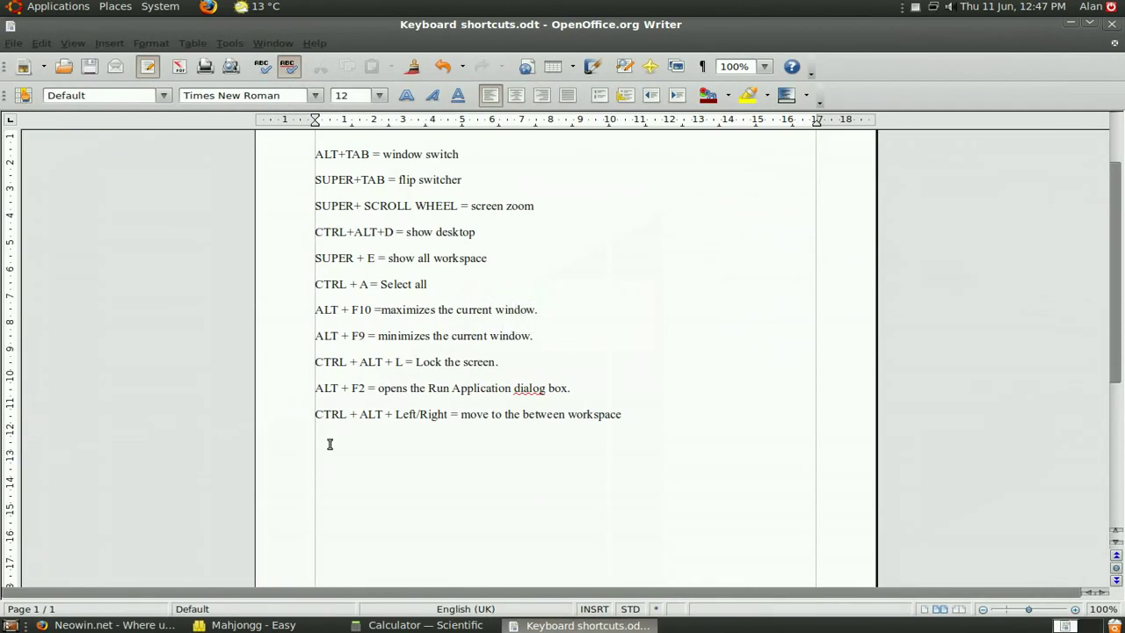
# Scroll the Writer document up six lines to reveal the KEYBOARD SHORTCUTS heading
pyautogui.scroll(1, 543, 408)
pyautogui.scroll(1, 545, 408)
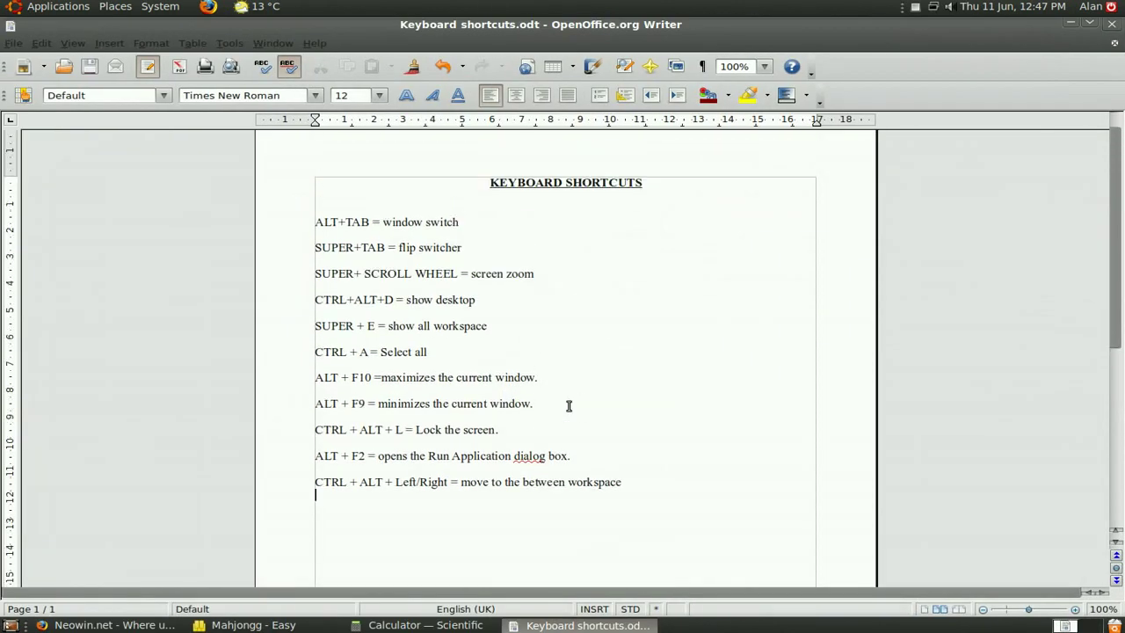